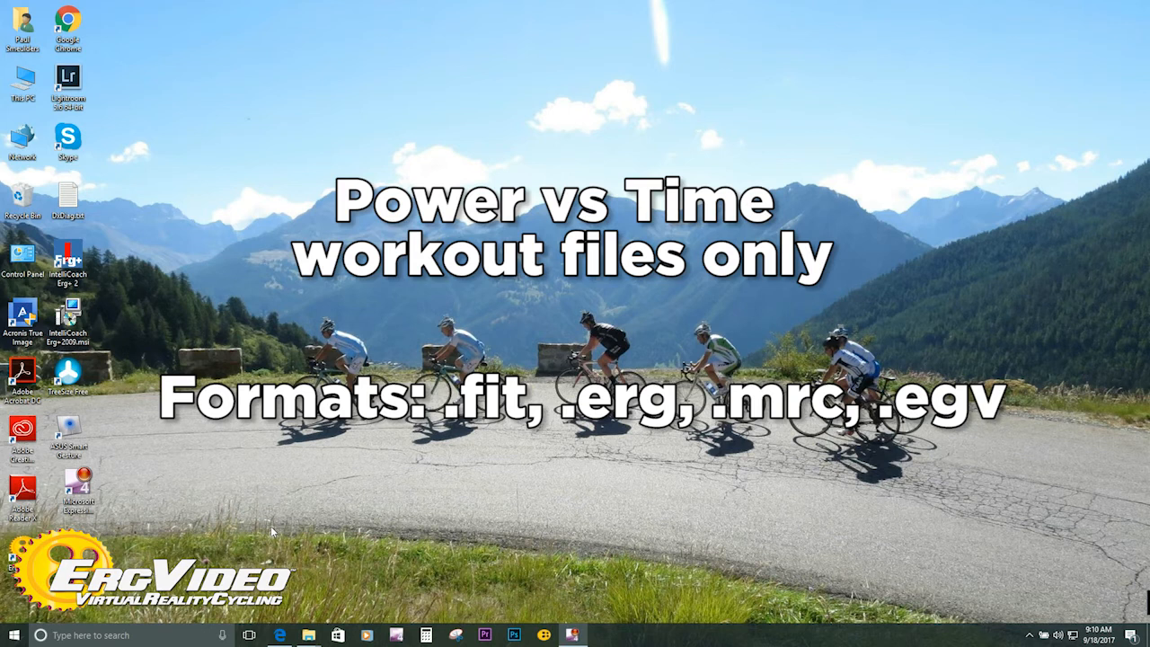
Step: Bring up the 18 September CamelhumpsNonsense workout and its export file-type choices
{"action": "left_click", "coordinate": [280, 635]}
{"action": "mouse_move", "coordinate": [384, 517]}
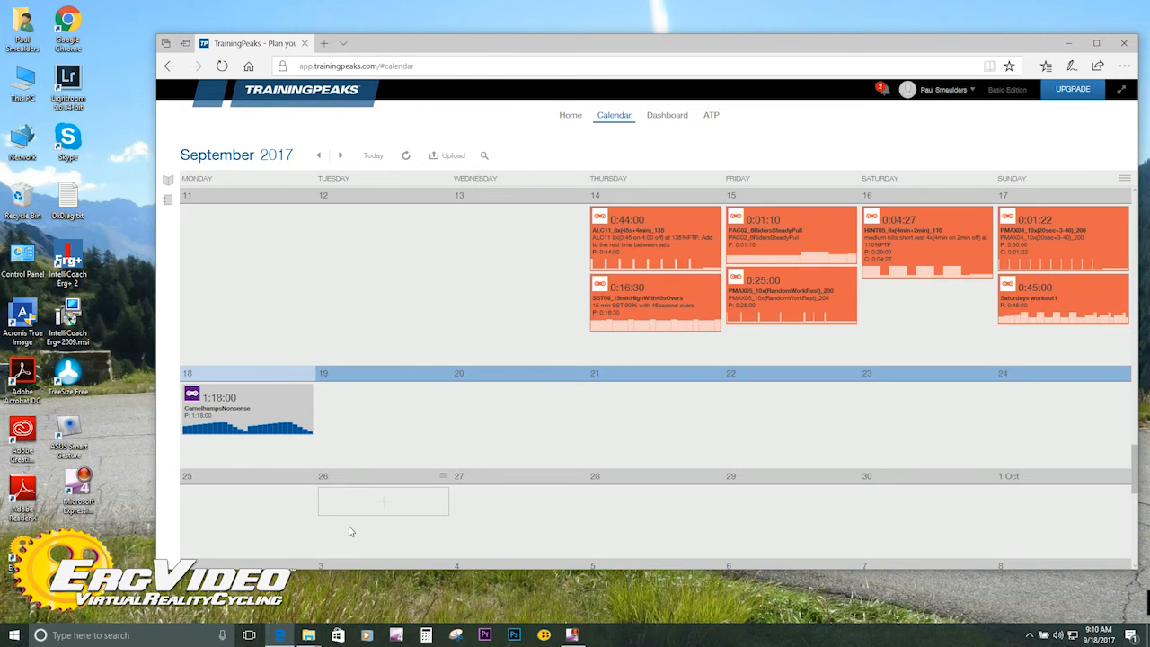
{"action": "left_click", "coordinate": [262, 412]}
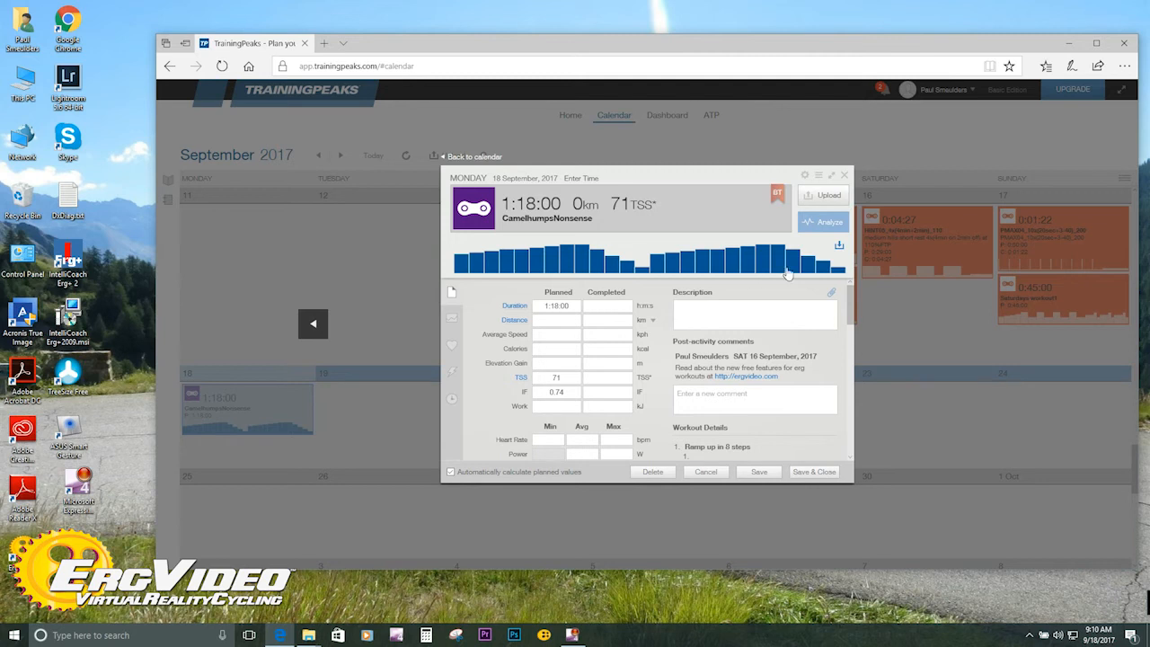
{"action": "left_click", "coordinate": [840, 247]}
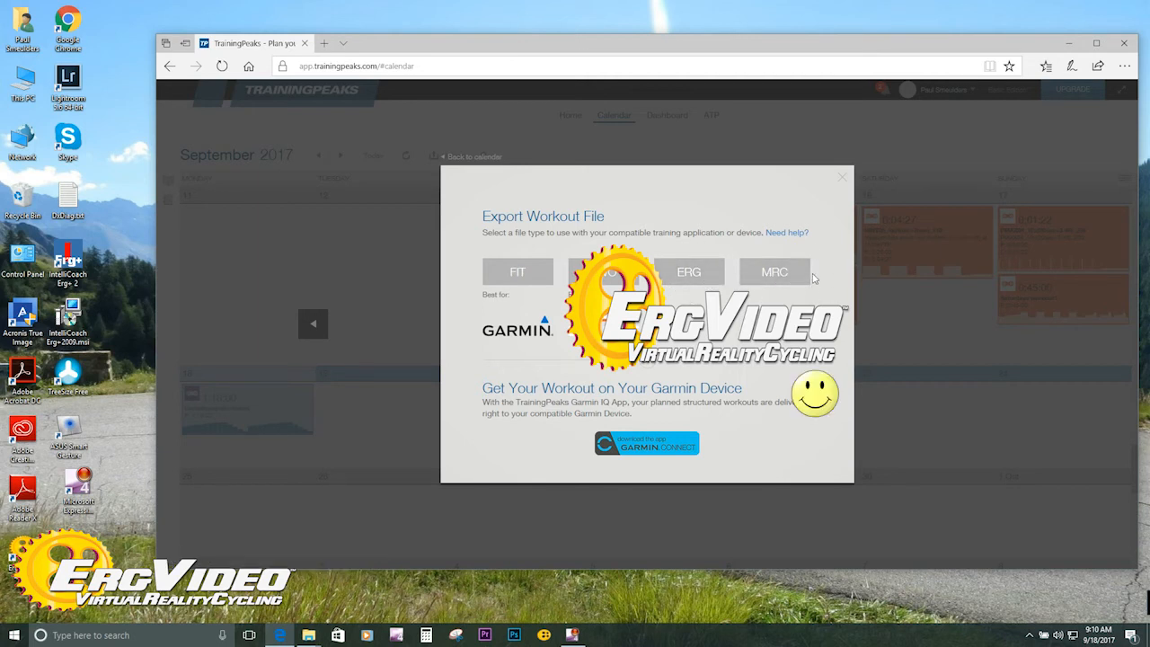
Step: Download the workout as a FIT file and show it in the Downloads folder
{"action": "left_click", "coordinate": [517, 274]}
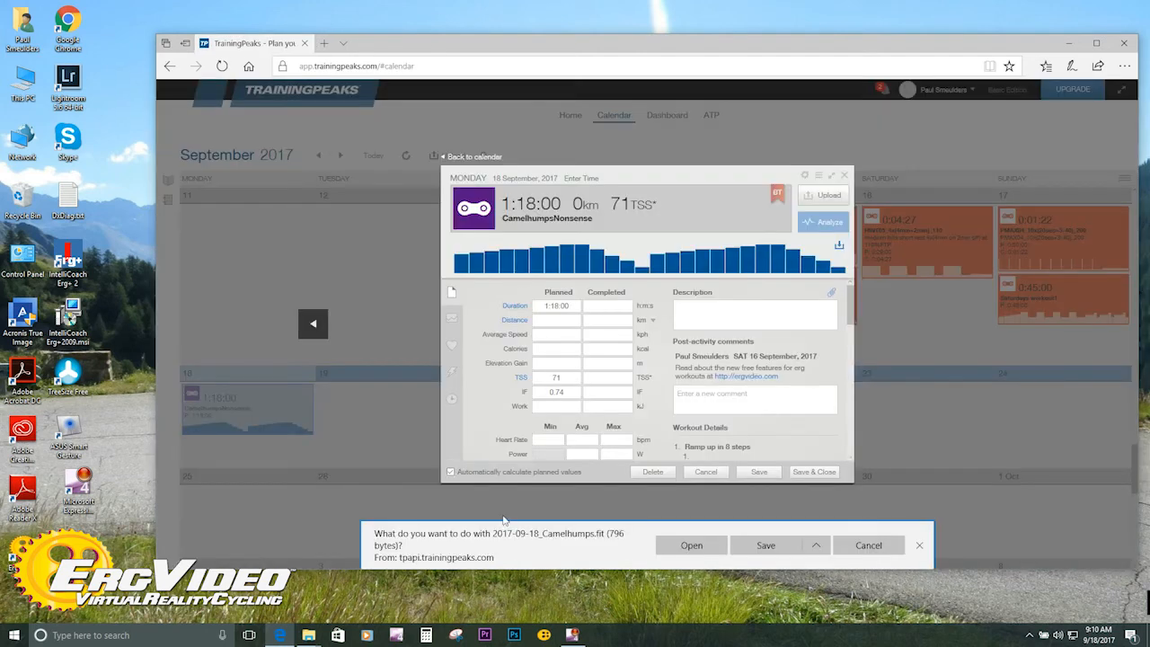
{"action": "left_click", "coordinate": [765, 545]}
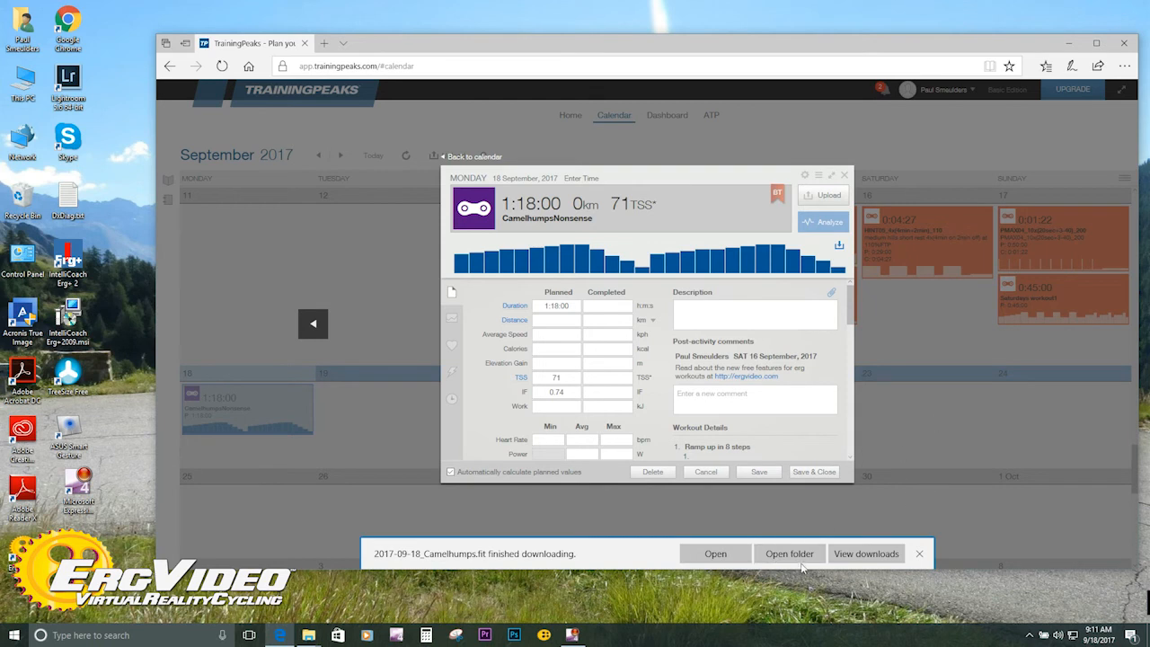
{"action": "left_click", "coordinate": [789, 553]}
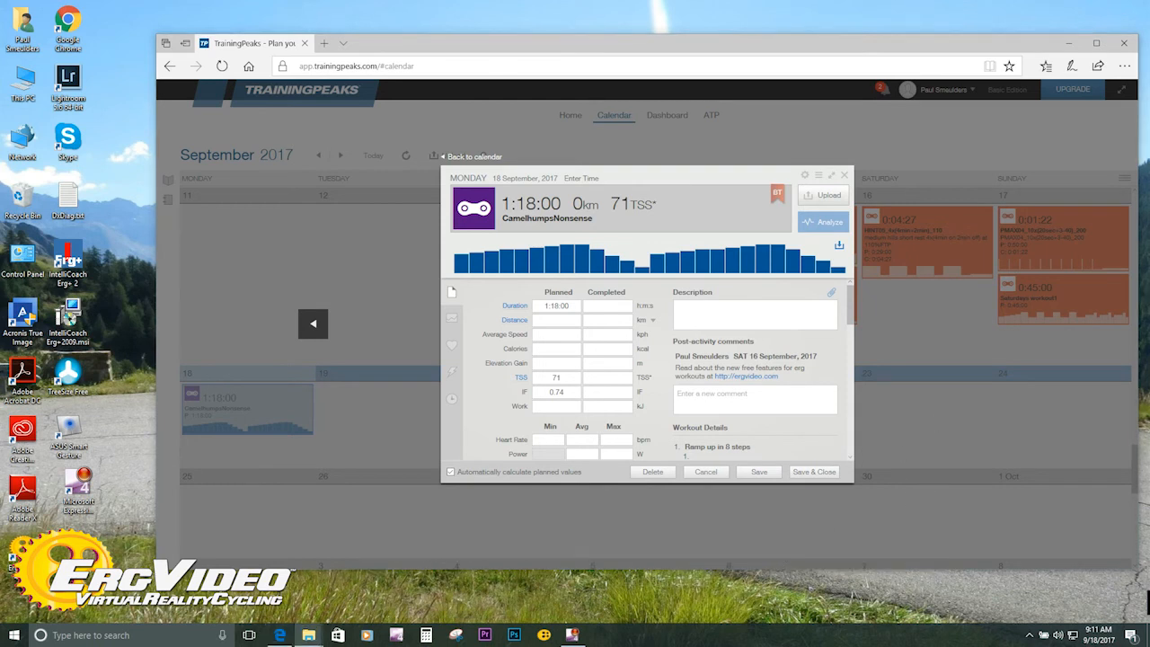
Step: Arrange Downloads beside Documents and navigate into ErgVideo Data > Workouts
{"action": "left_click_drag", "start_coordinate": [1060, 184], "coordinate": [766, 182]}
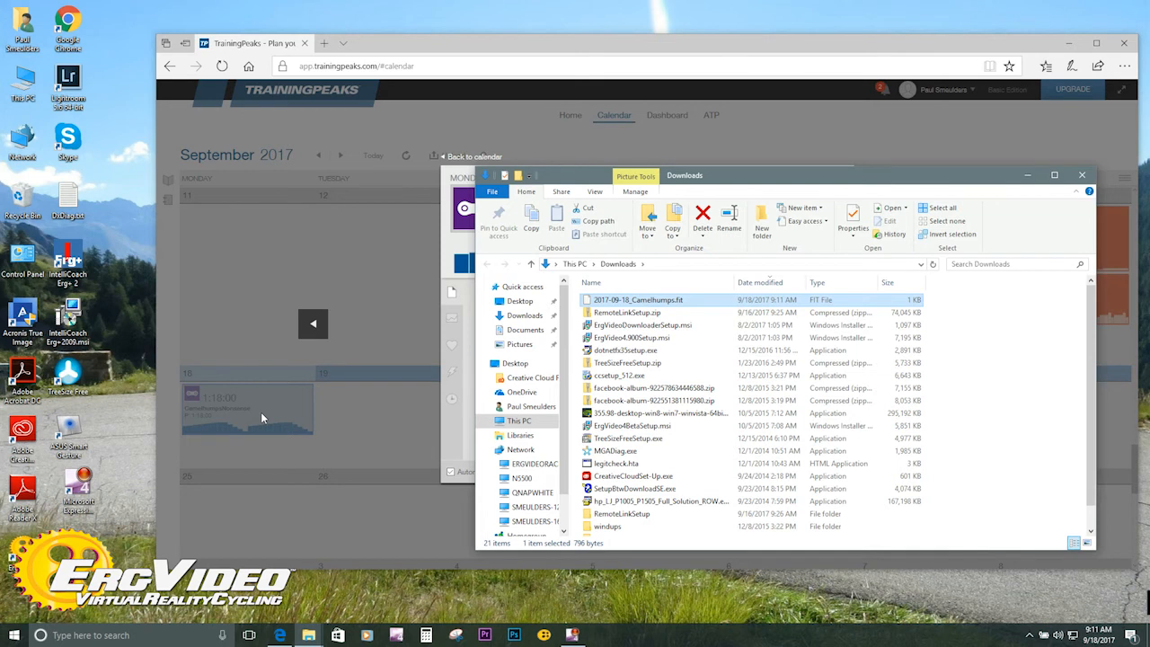
{"action": "left_click_drag", "start_coordinate": [1136, 85], "coordinate": [646, 79]}
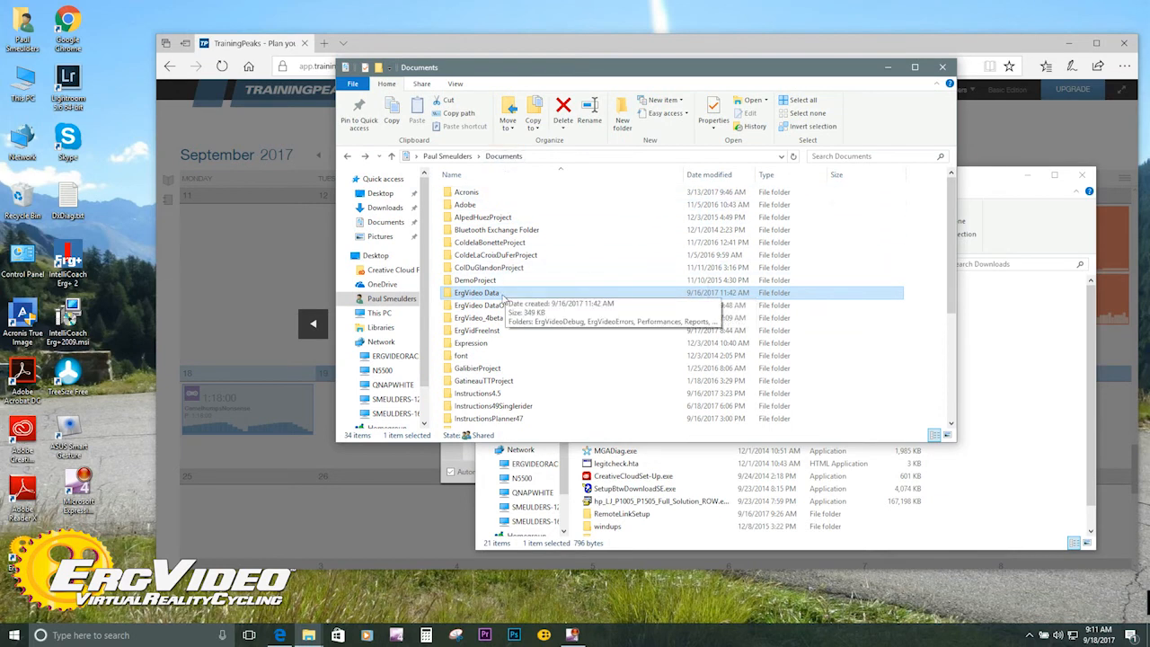
{"action": "double_click", "coordinate": [506, 291]}
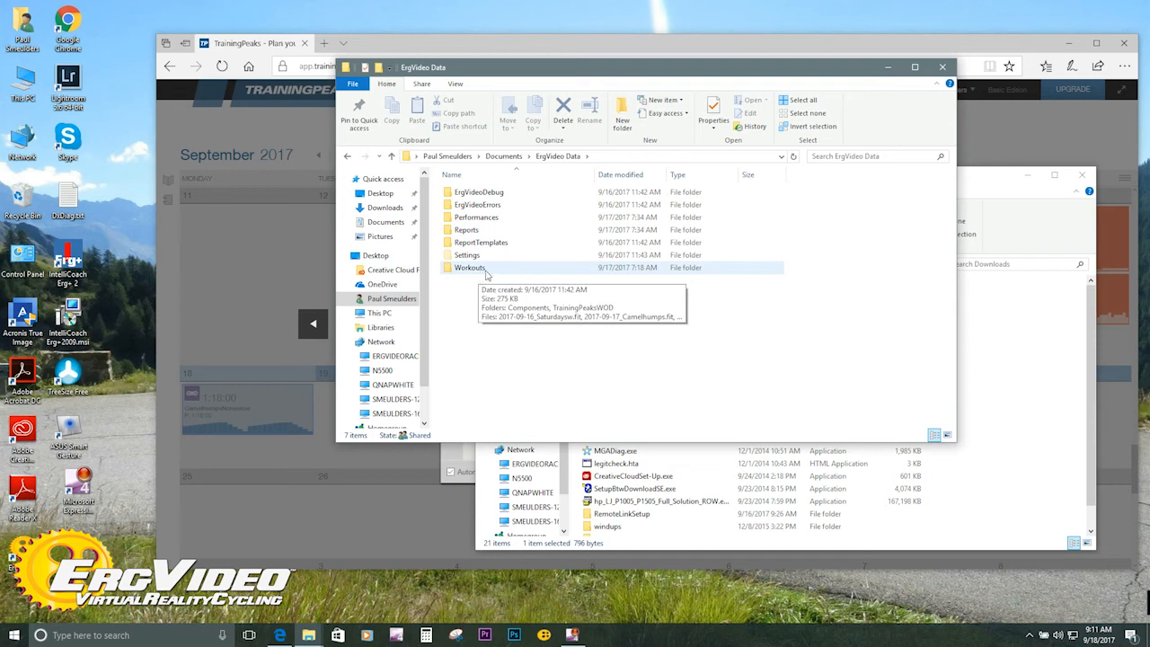
{"action": "double_click", "coordinate": [486, 269]}
Step: Drag 2017-09-18_Camelhumps.fit from Downloads into Workouts and close that window
{"action": "left_click", "coordinate": [1062, 352]}
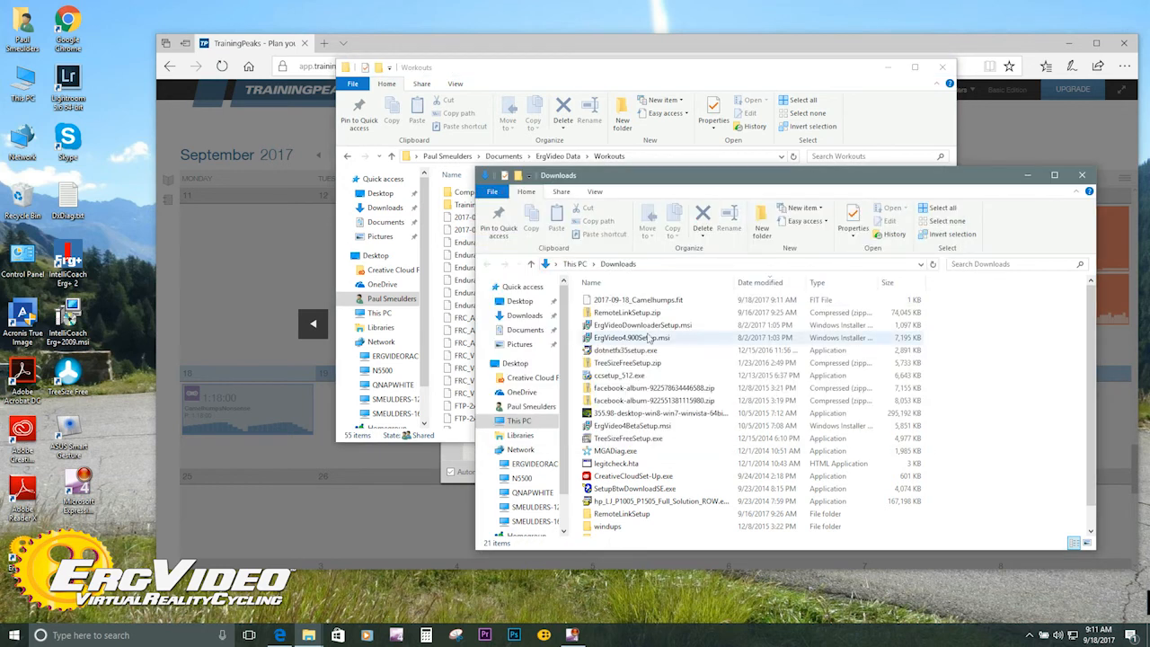
{"action": "left_click_drag", "start_coordinate": [646, 183], "coordinate": [961, 157]}
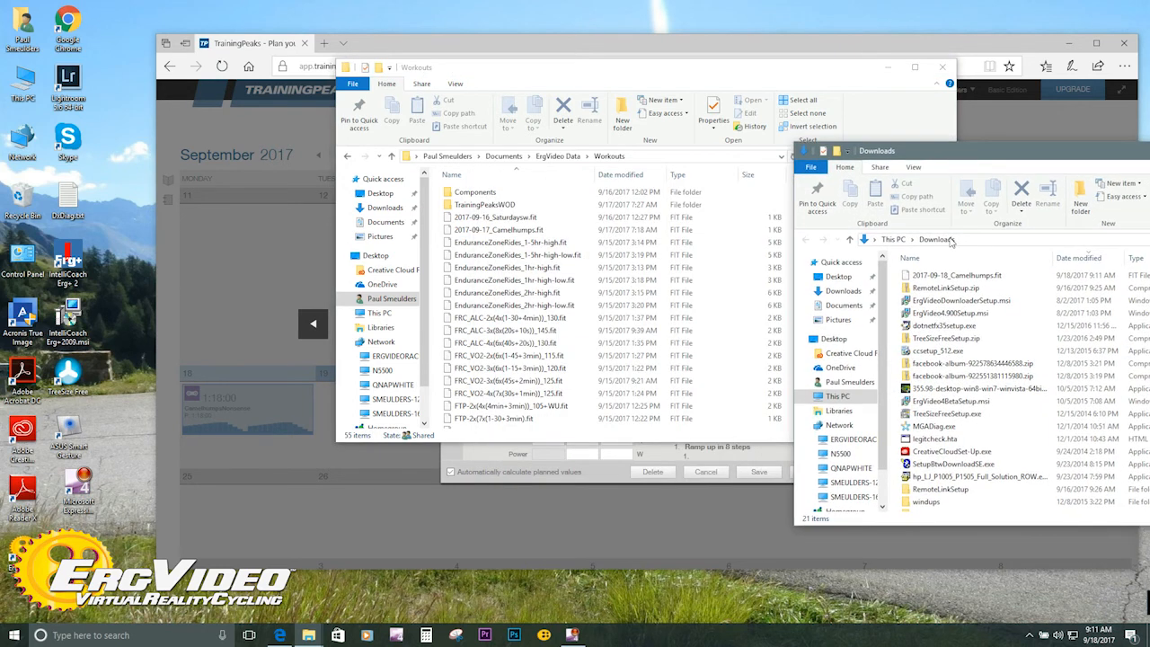
{"action": "mouse_move", "coordinate": [952, 275]}
{"action": "left_mouse_down"}
{"action": "mouse_move", "coordinate": [709, 274]}
{"action": "mouse_move", "coordinate": [727, 260]}
{"action": "left_mouse_up"}
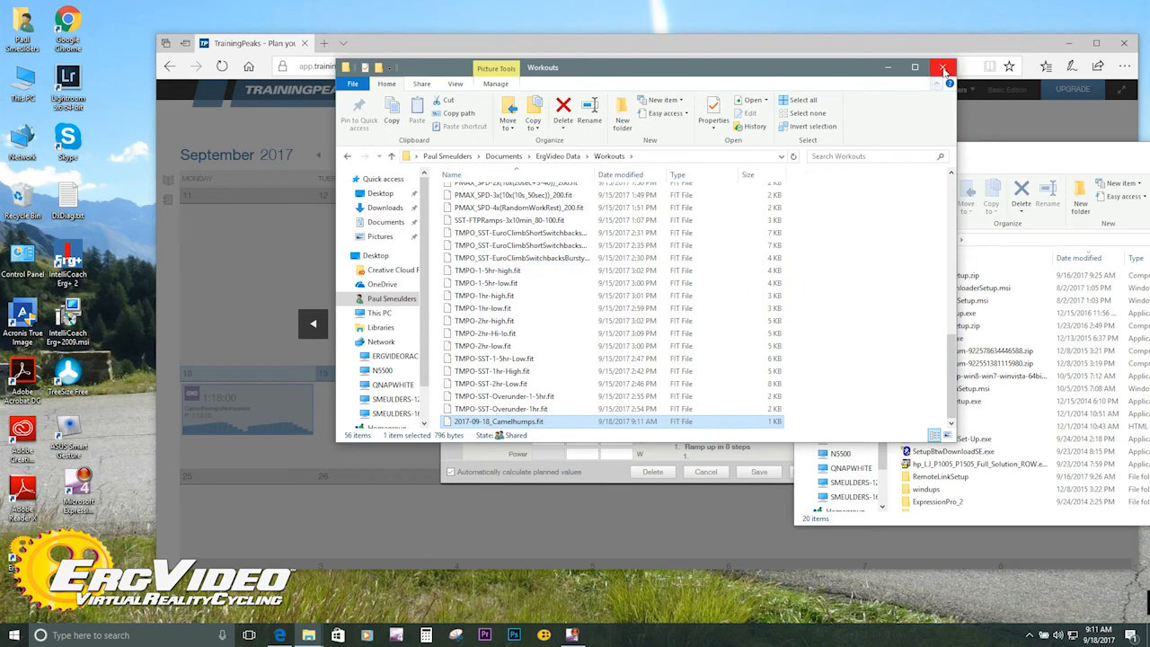
{"action": "left_click", "coordinate": [943, 68]}
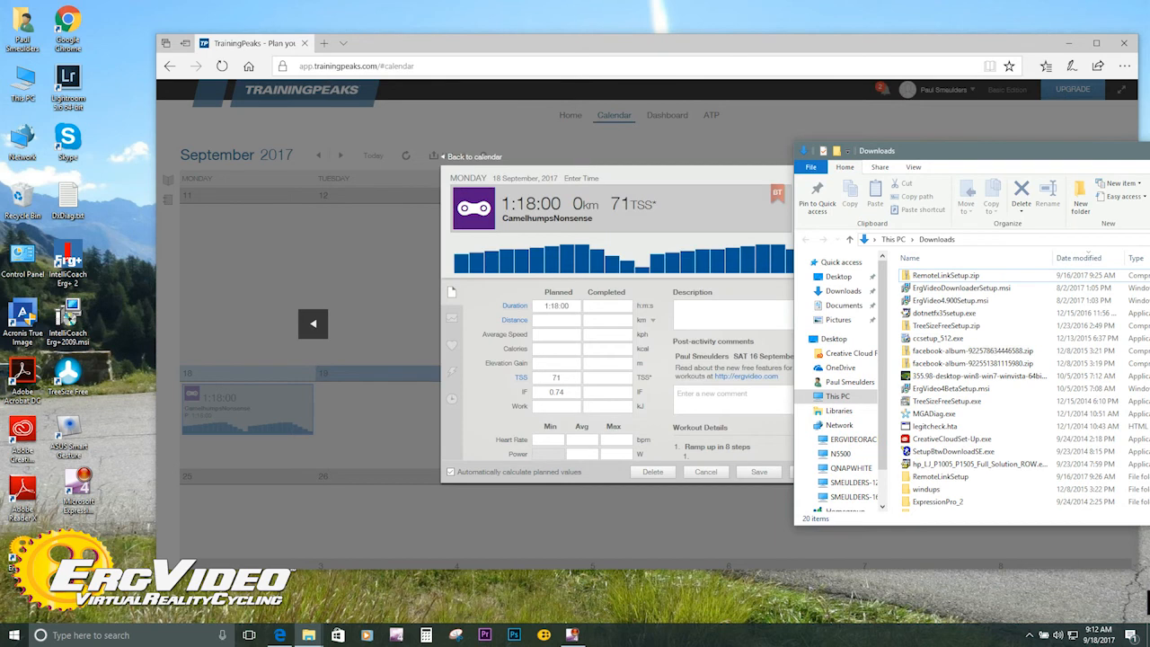
Step: Clear the Downloads and browser windows away and launch ErgVideo from the taskbar
{"action": "left_click_drag", "start_coordinate": [970, 150], "coordinate": [1149, 150]}
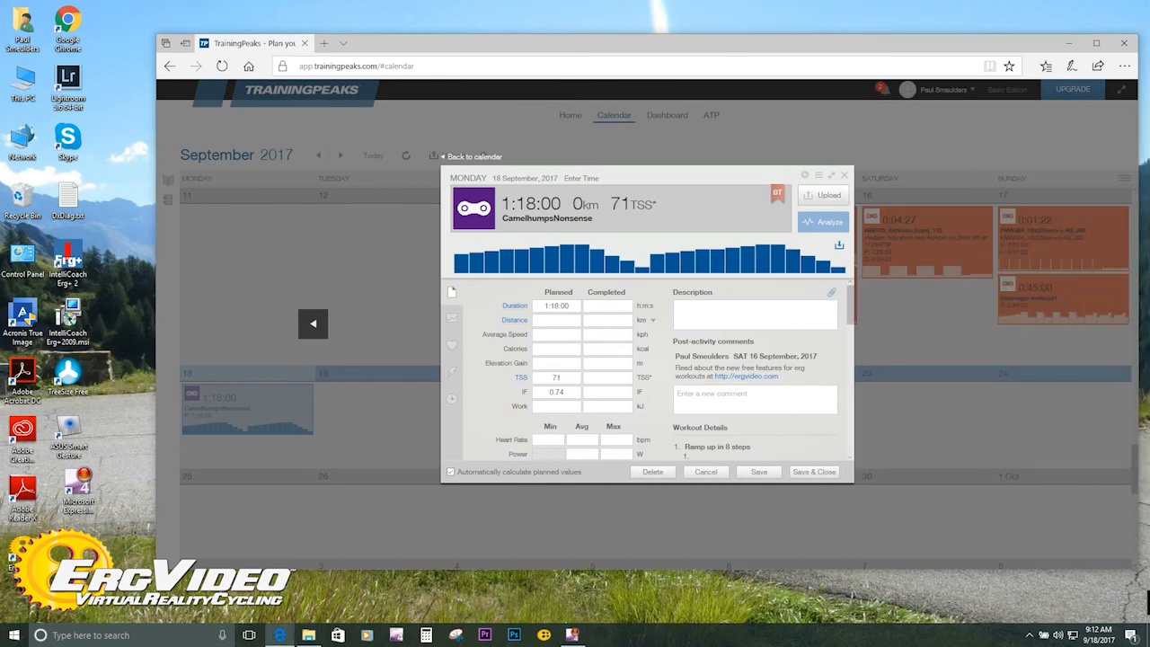
{"action": "left_click", "coordinate": [280, 635]}
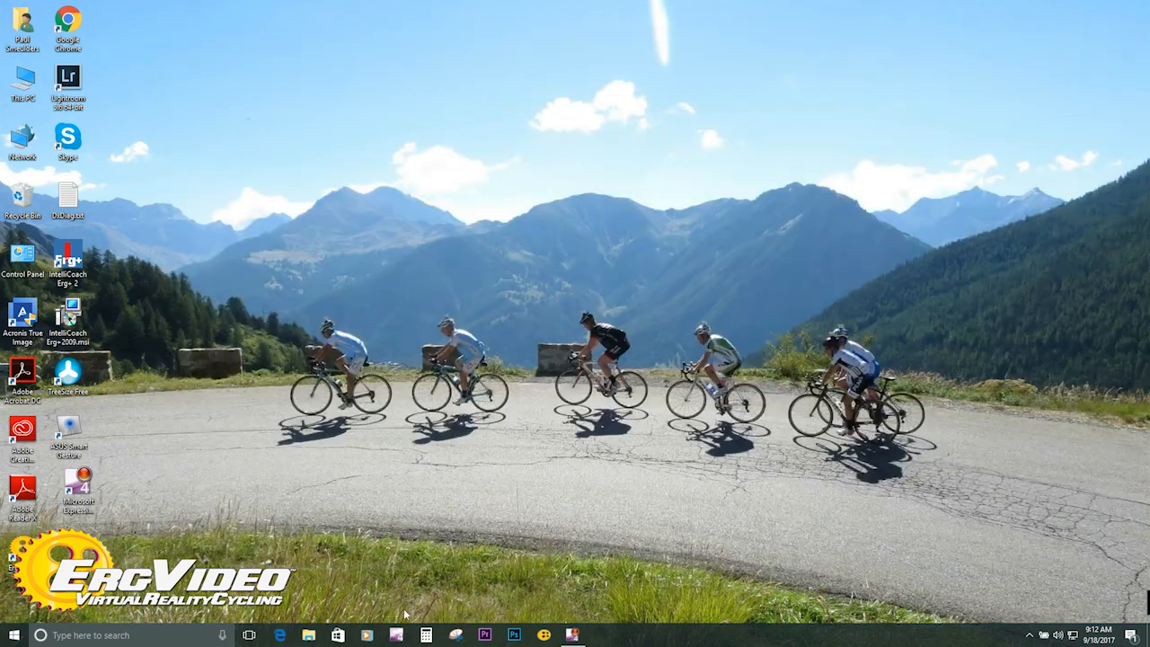
{"action": "left_click", "coordinate": [512, 635]}
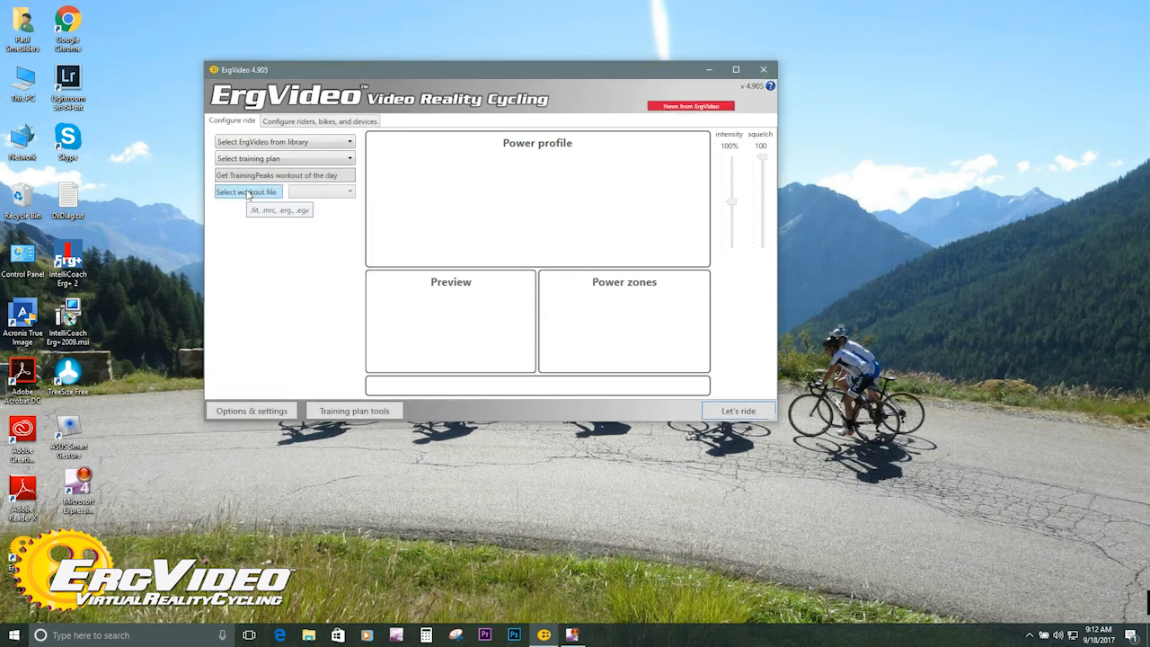
Step: Choose 2017-09-18_Camelhumps.fit, newest by date modified, and accept the scaling info
{"action": "left_click", "coordinate": [247, 192]}
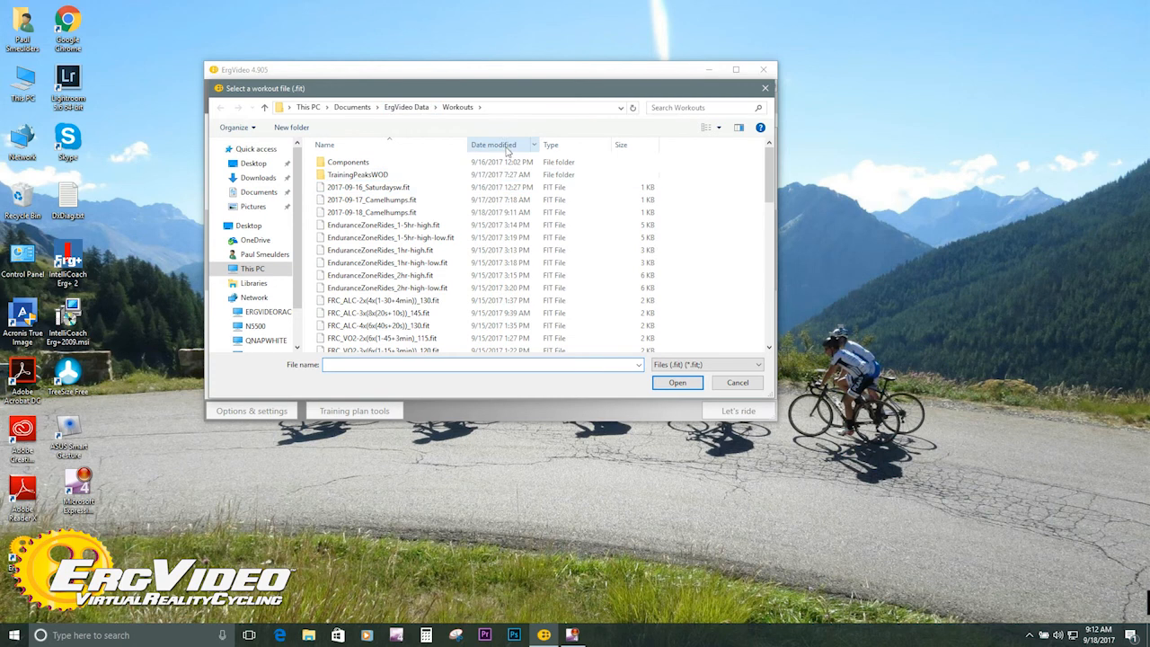
{"action": "left_click", "coordinate": [496, 145]}
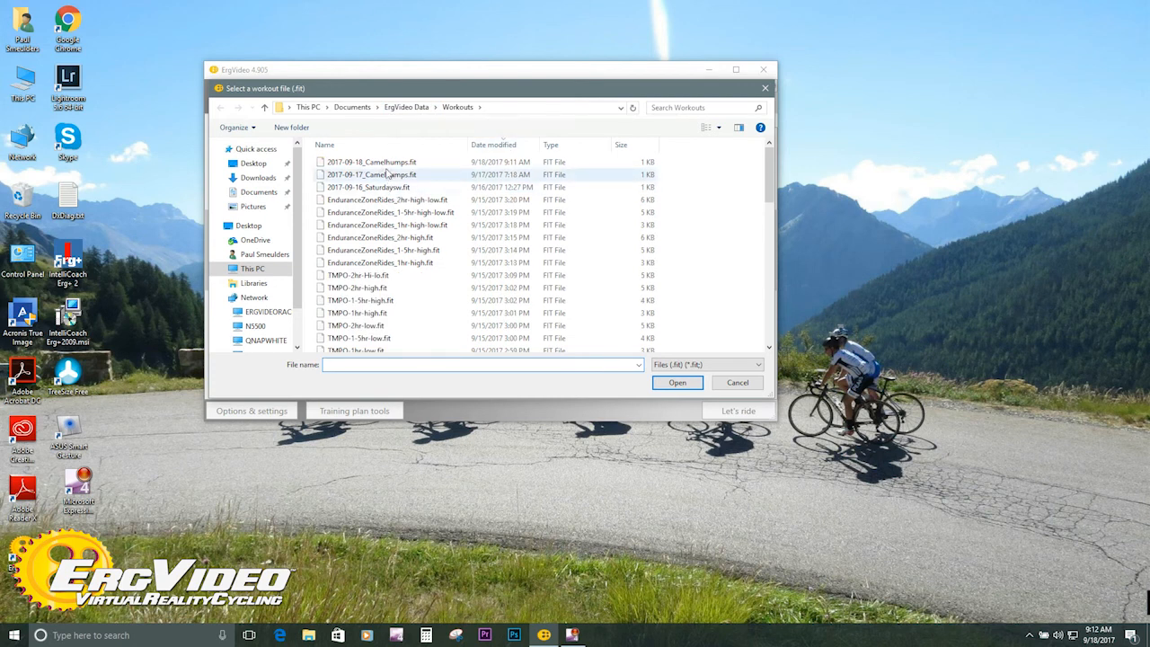
{"action": "left_click", "coordinate": [371, 161]}
{"action": "left_click", "coordinate": [672, 383]}
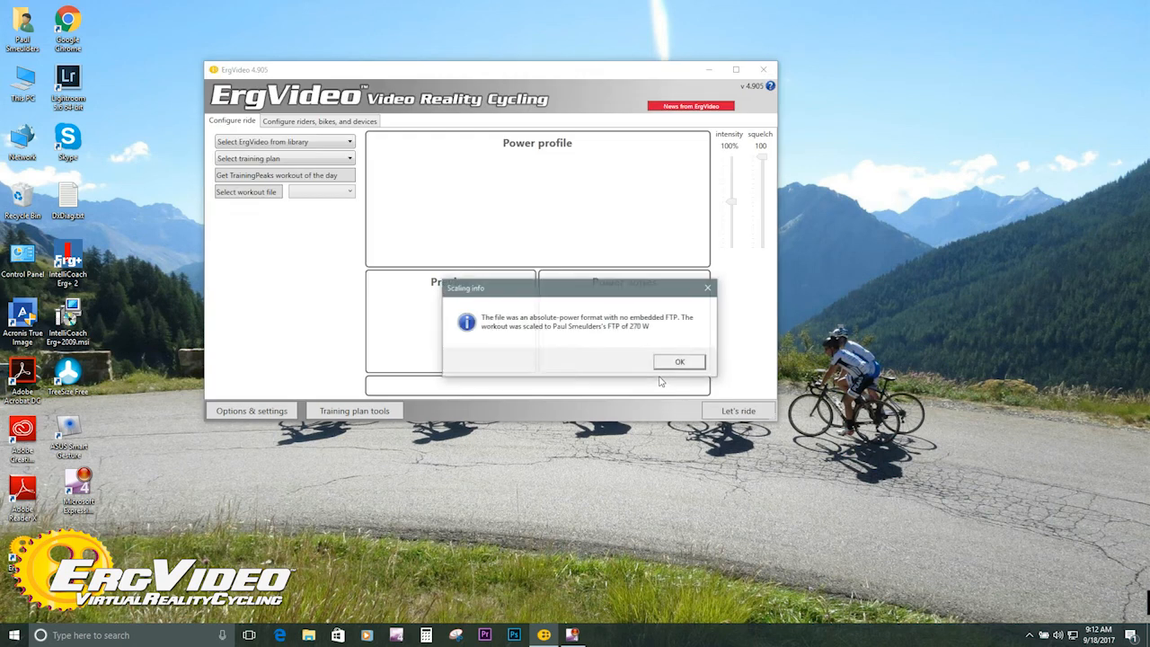
{"action": "left_click", "coordinate": [675, 362]}
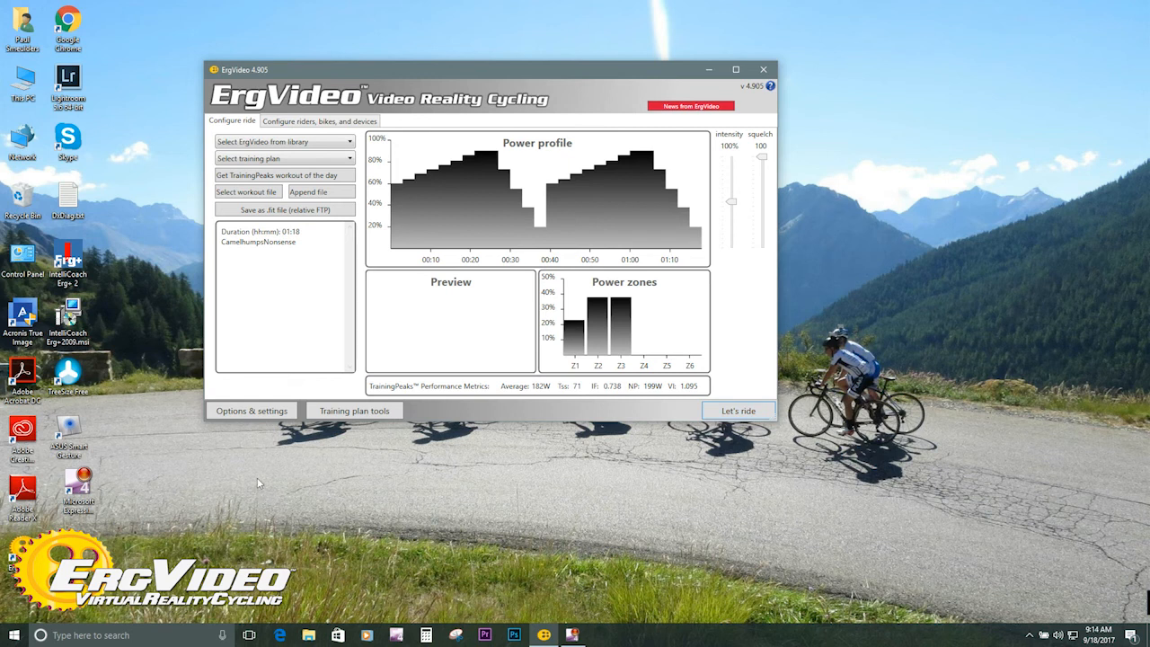
Step: In General Settings, point the non-ErgVideo workout folder to GalibierProject and confirm
{"action": "left_click", "coordinate": [251, 410]}
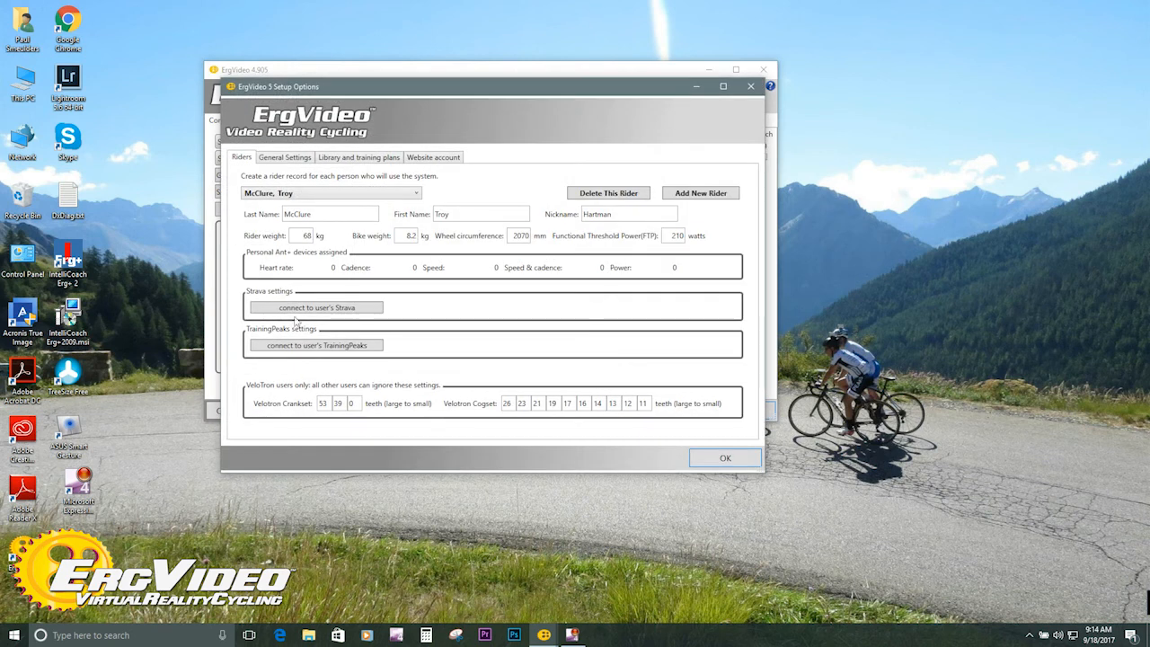
{"action": "left_click", "coordinate": [284, 157]}
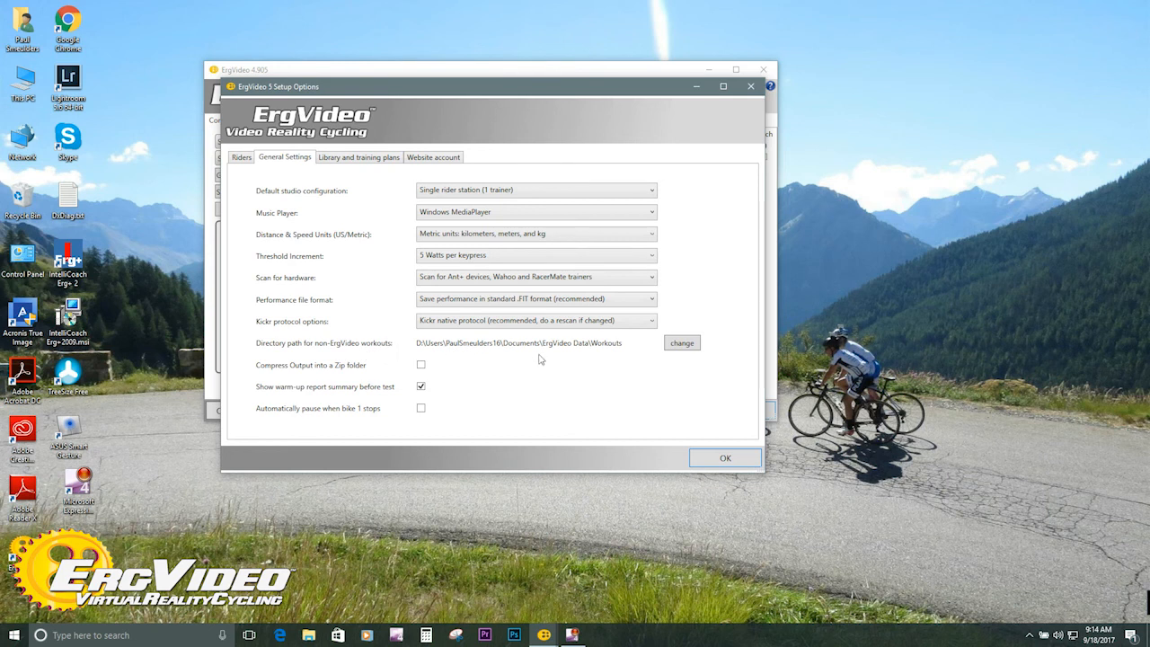
{"action": "left_click", "coordinate": [680, 344]}
{"action": "left_click_drag", "start_coordinate": [655, 292], "coordinate": [656, 329]}
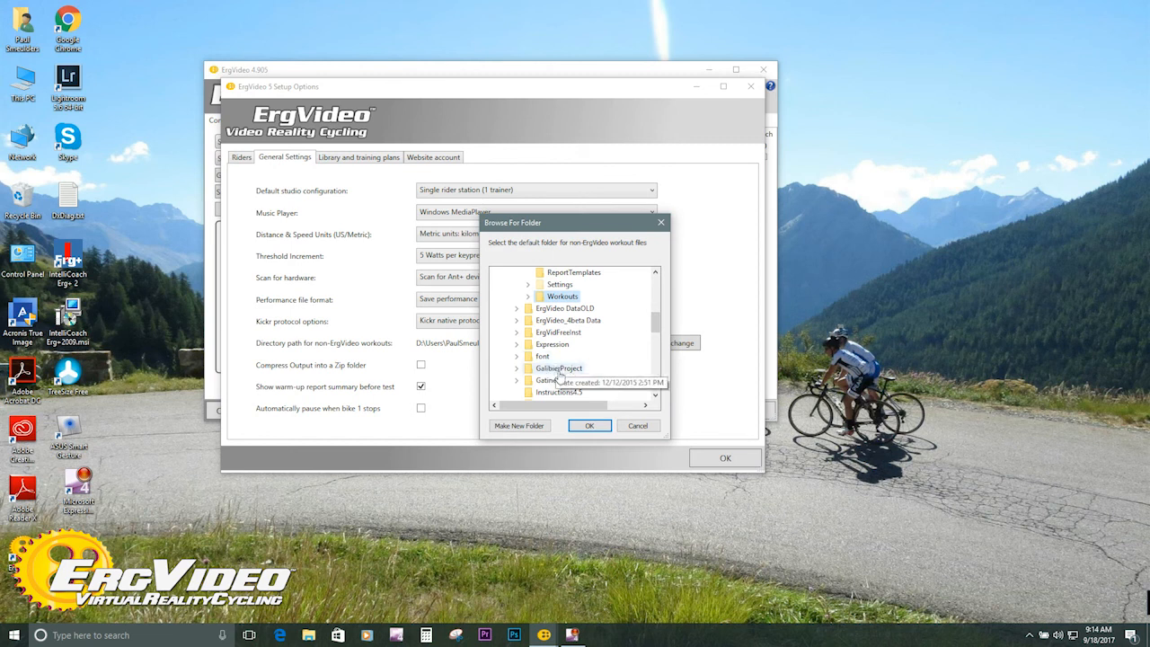
{"action": "left_click", "coordinate": [558, 368]}
{"action": "left_click", "coordinate": [589, 425]}
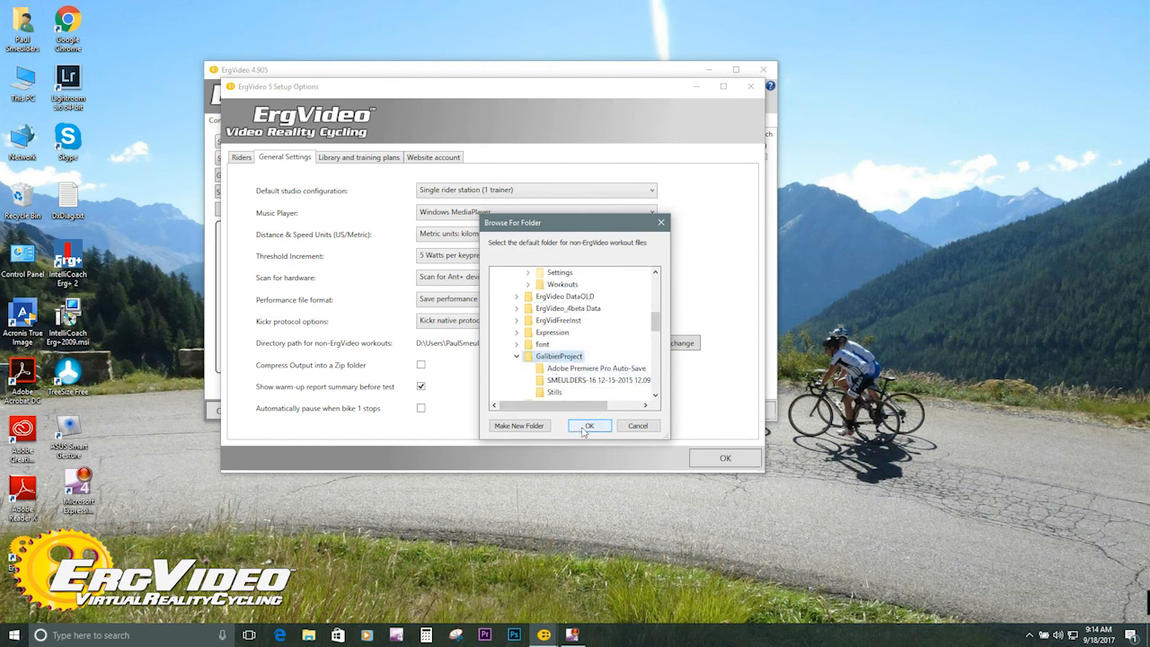
{"action": "left_click", "coordinate": [725, 458]}
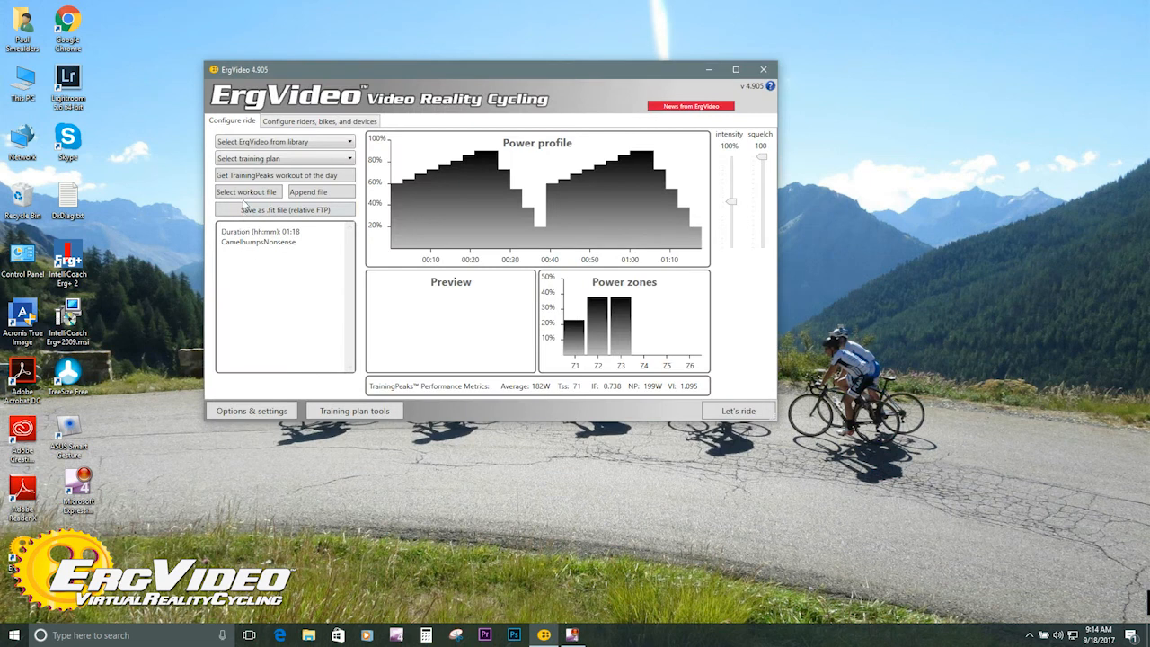
{"action": "left_click", "coordinate": [245, 192]}
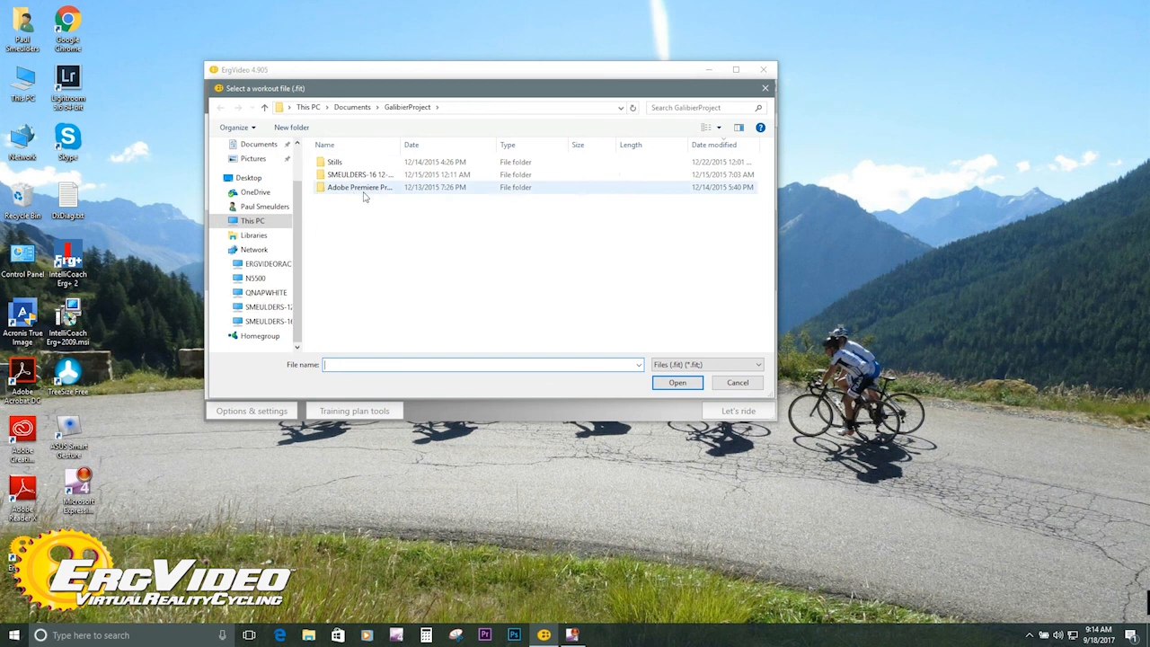
{"action": "left_click", "coordinate": [737, 383]}
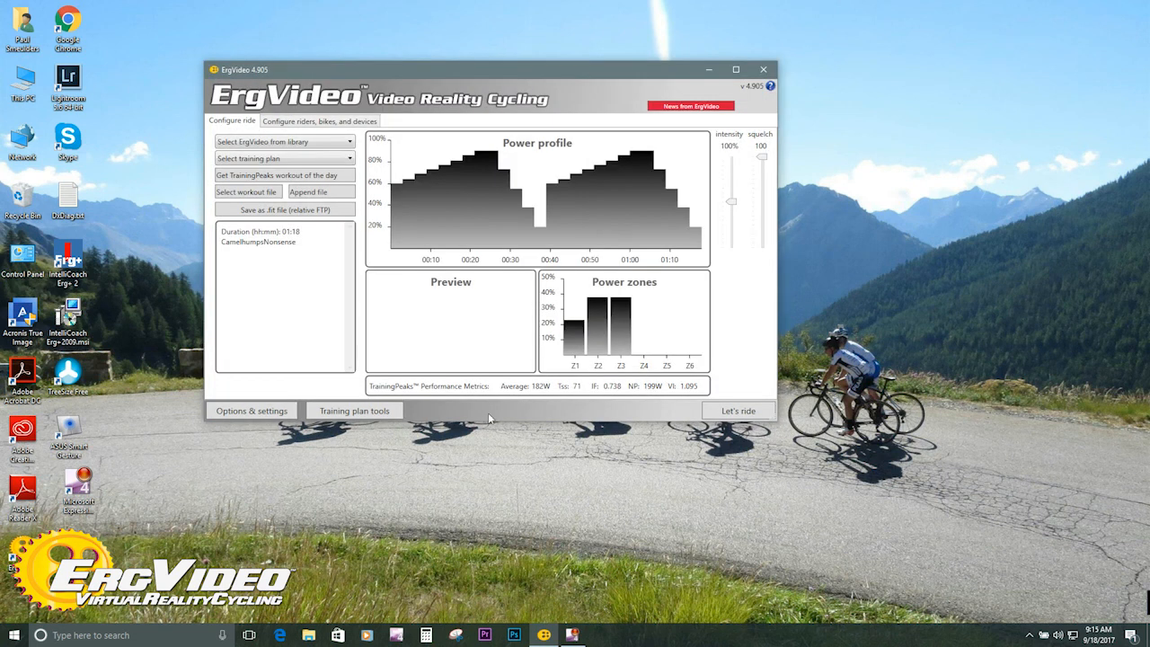